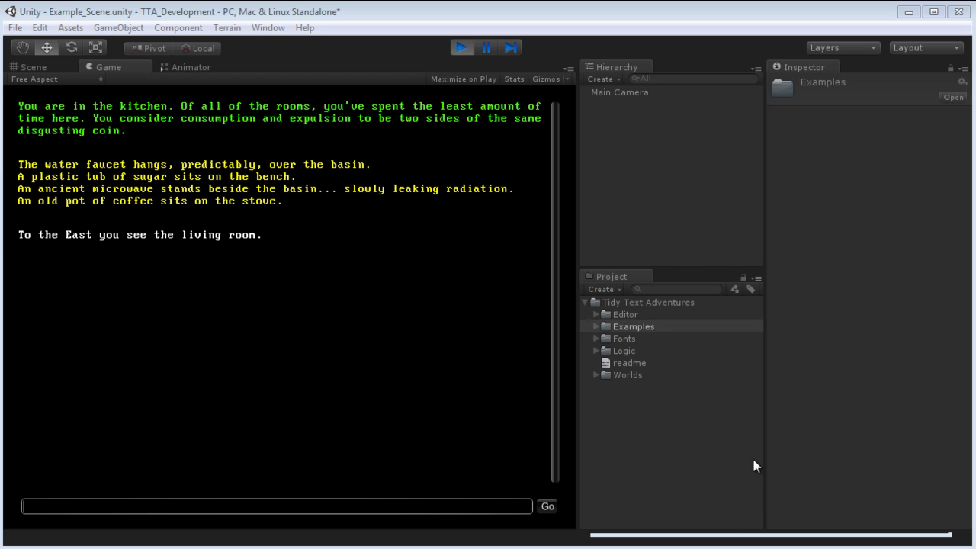
Deselect the Examples folder in the Project panel so the Inspector is empty.
click(752, 461)
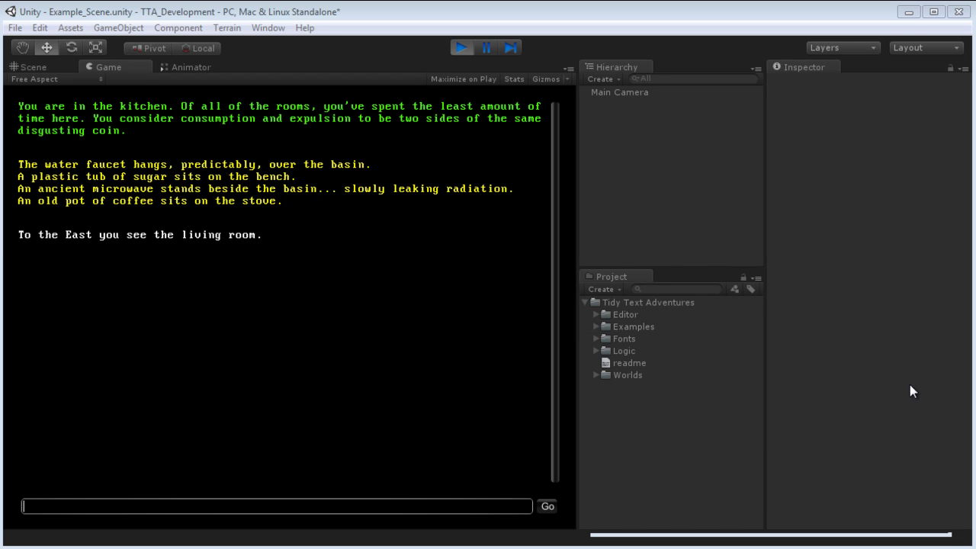
Open the Tidy Text Adventures window on 'Good morning, Strawman', then move to Rooms.
click(265, 29)
click(316, 108)
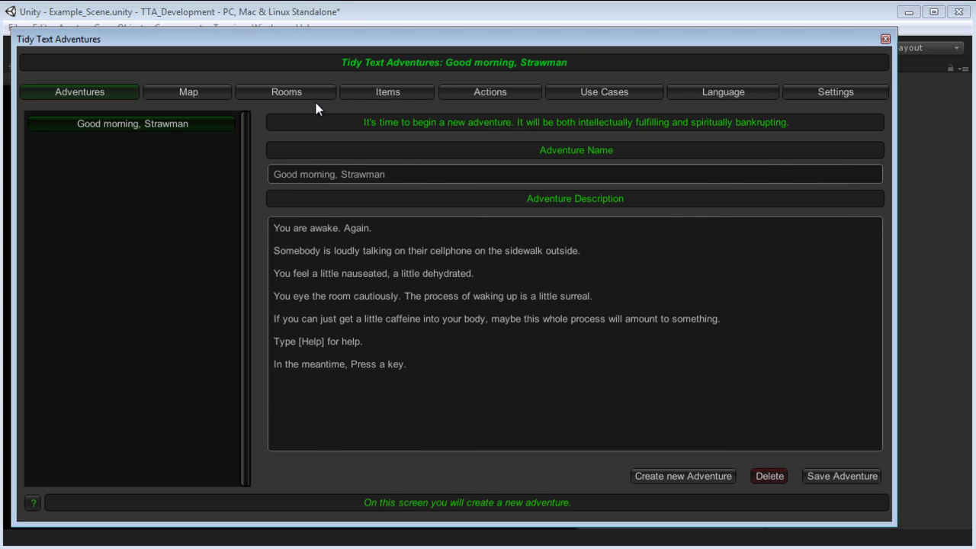
click(922, 521)
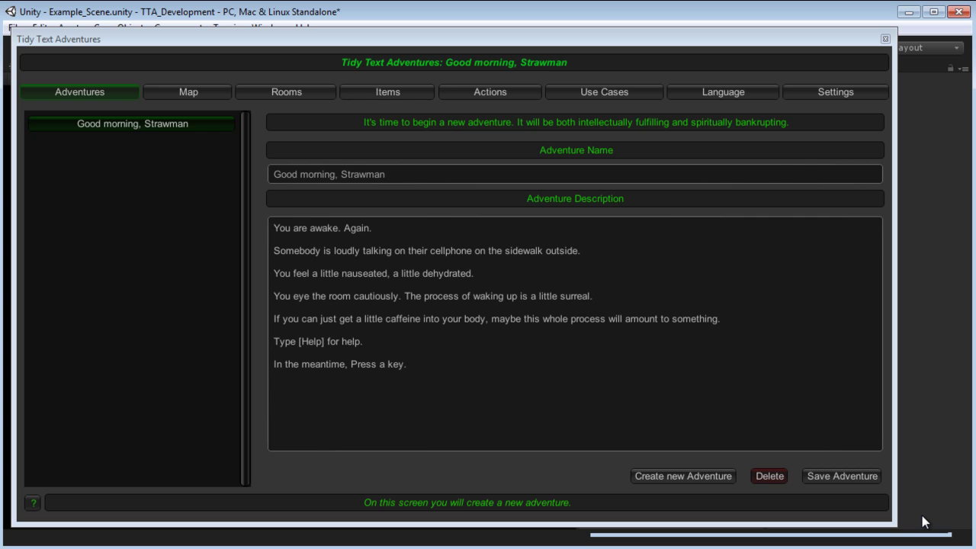
click(283, 93)
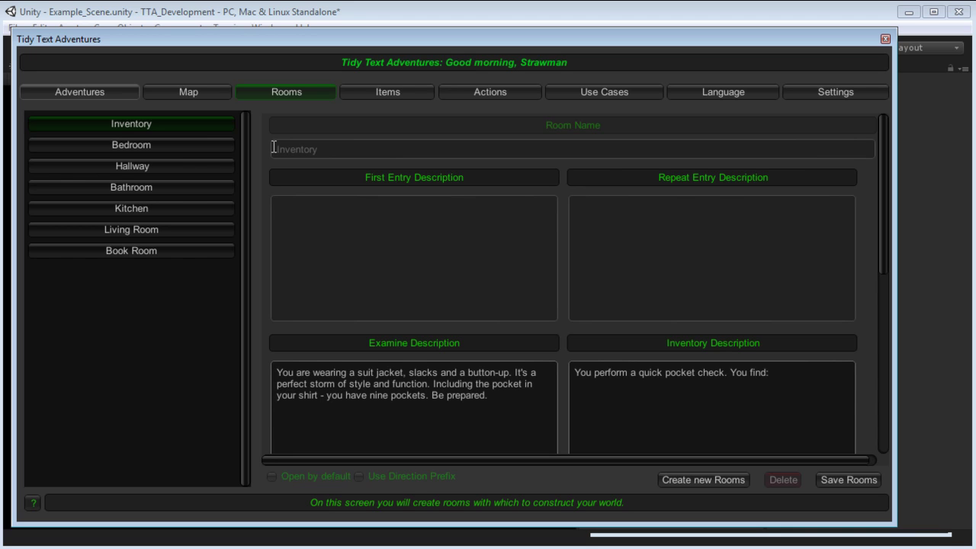
Review the Bedroom and Living Room details, ending on Bedroom with its Coffee Cup item.
click(98, 143)
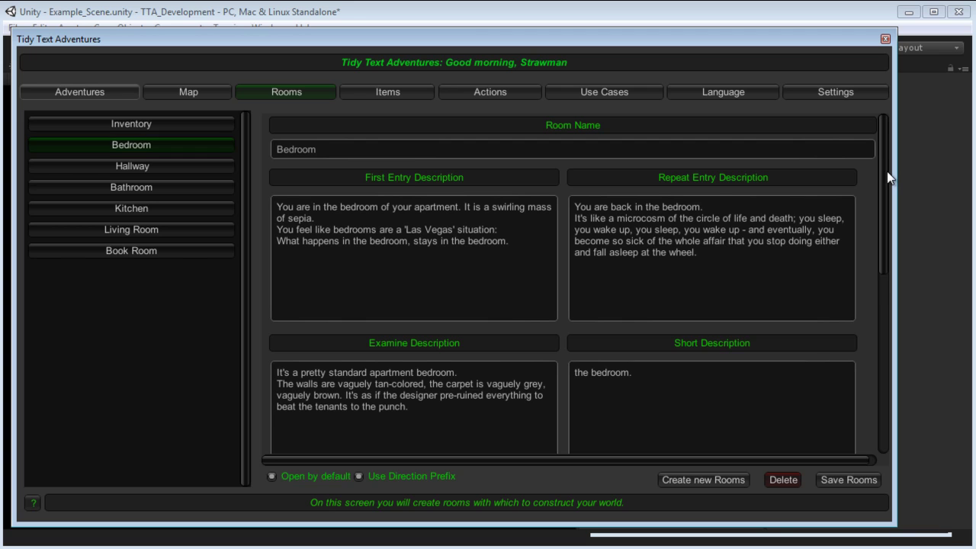
scroll(888, 191, down, 2)
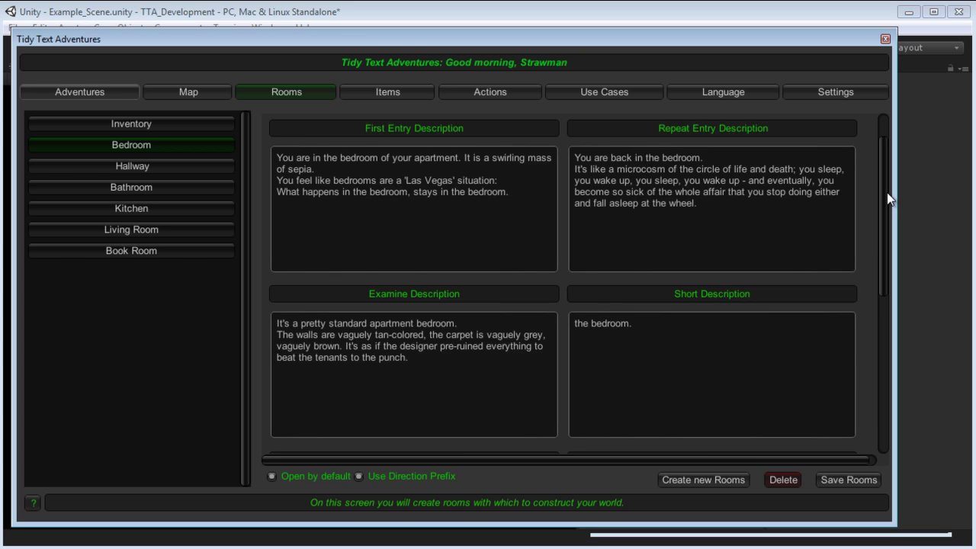
scroll(889, 202, down, 5)
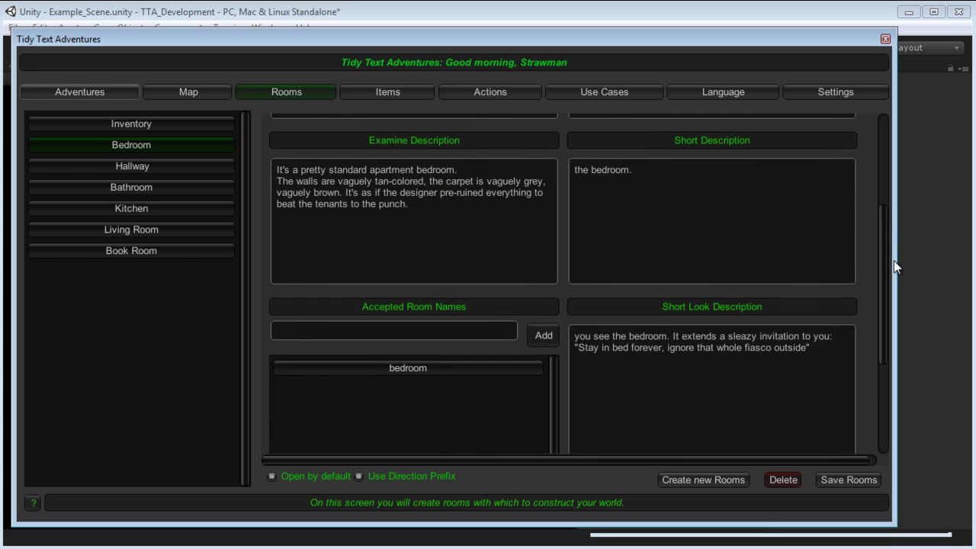
scroll(891, 292, down, 7)
scroll(893, 329, down, 2)
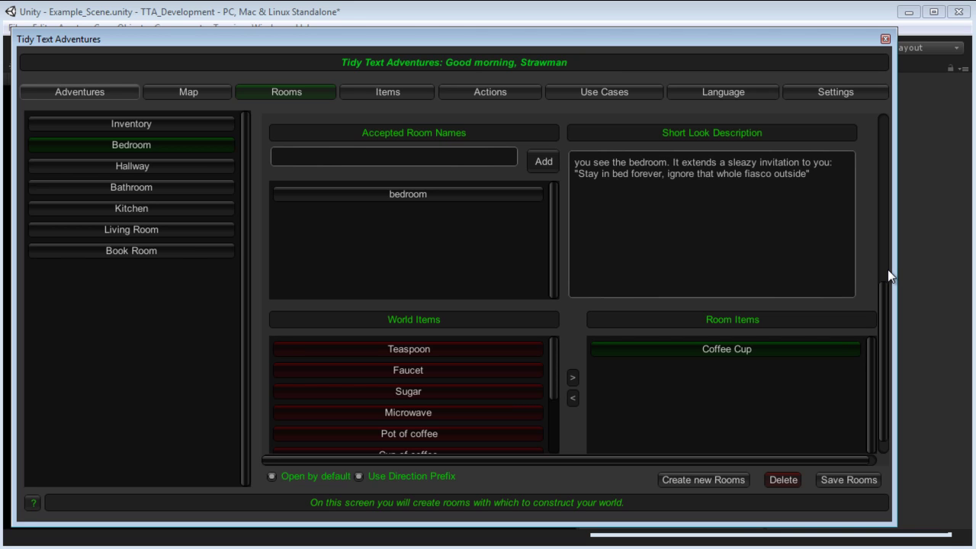
click(153, 231)
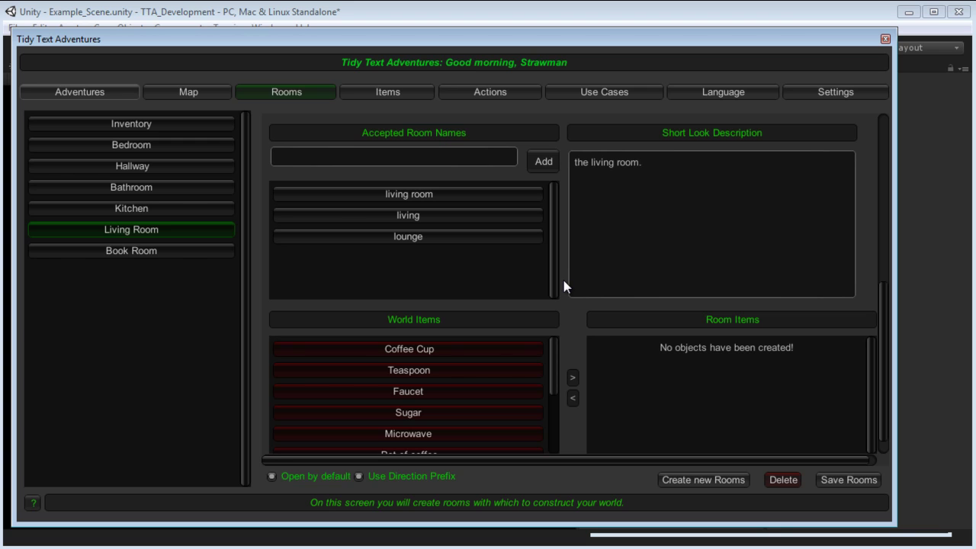
click(141, 146)
scroll(583, 395, down, 1)
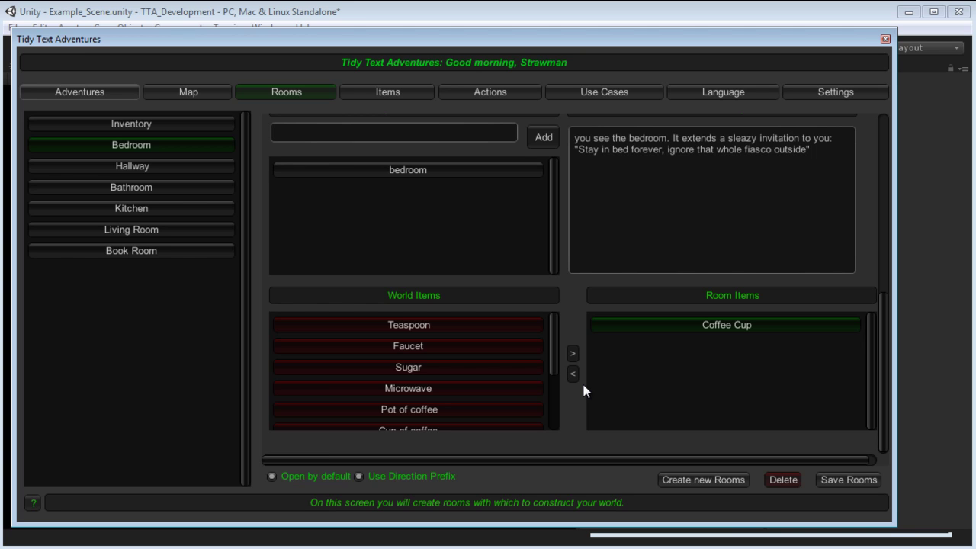
Inspect the 5×5 world map with Bedroom as start room, then bring up the Items page.
click(216, 90)
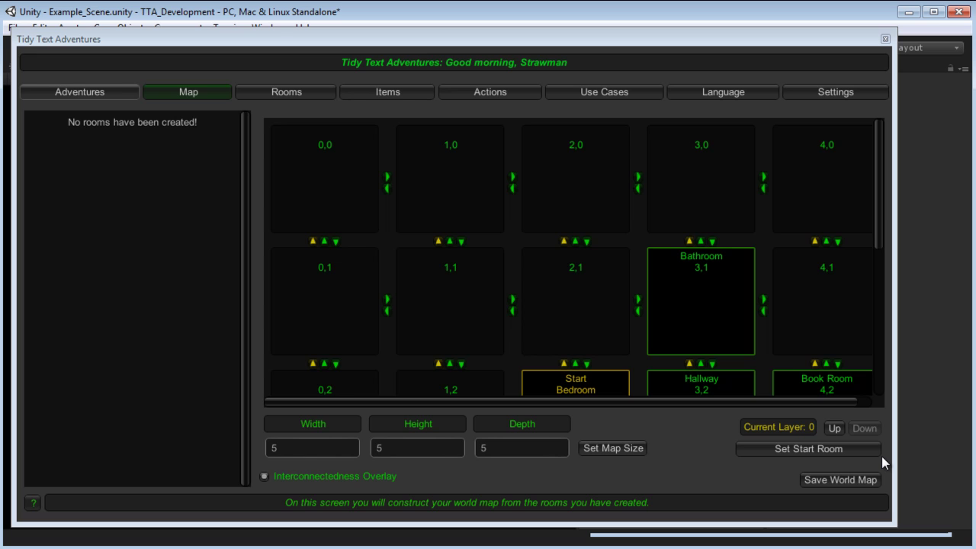
drag(883, 203, 881, 280)
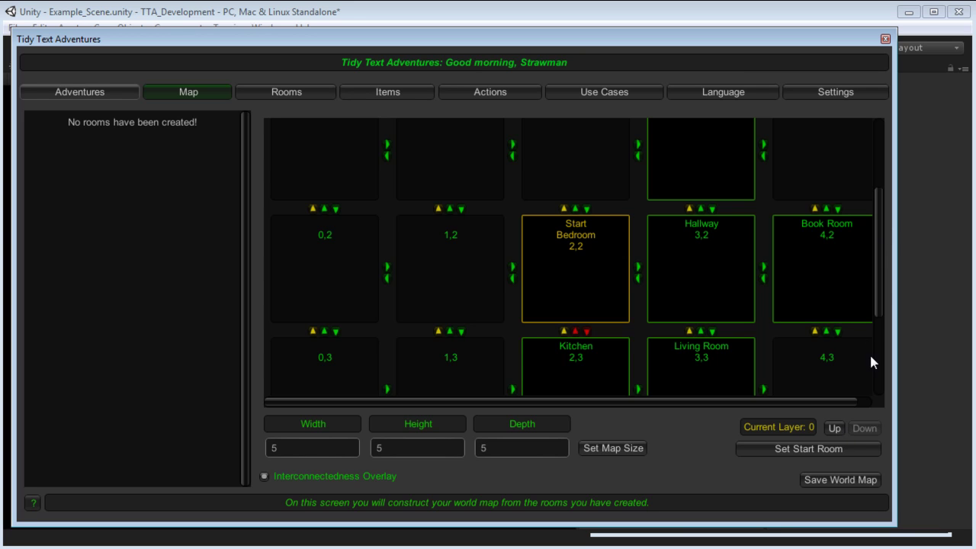
drag(874, 302, 874, 212)
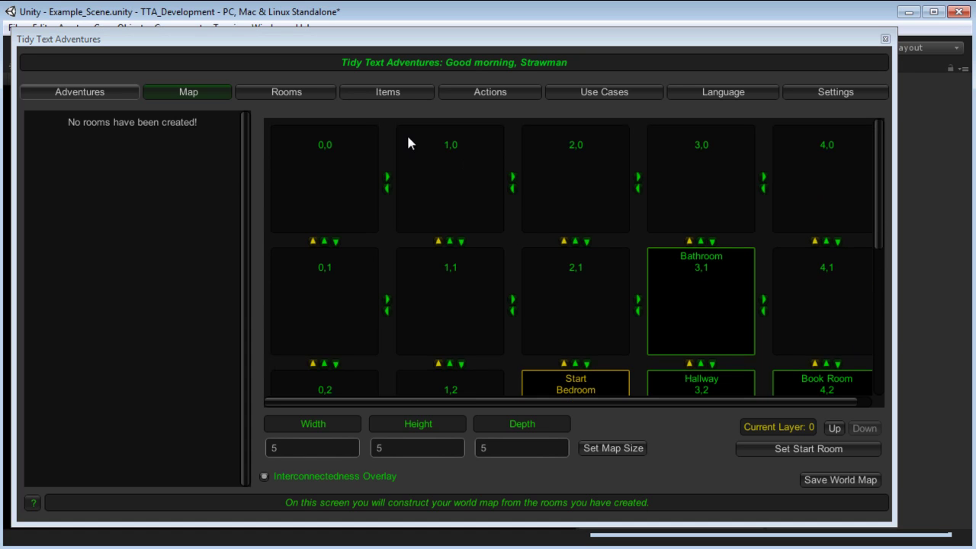
click(388, 92)
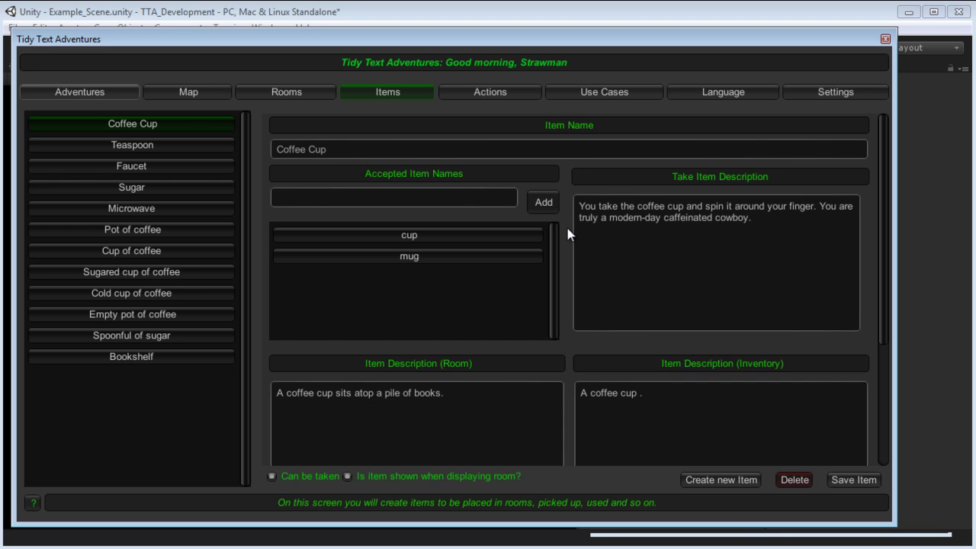
scroll(567, 228, down, 3)
scroll(567, 228, down, 5)
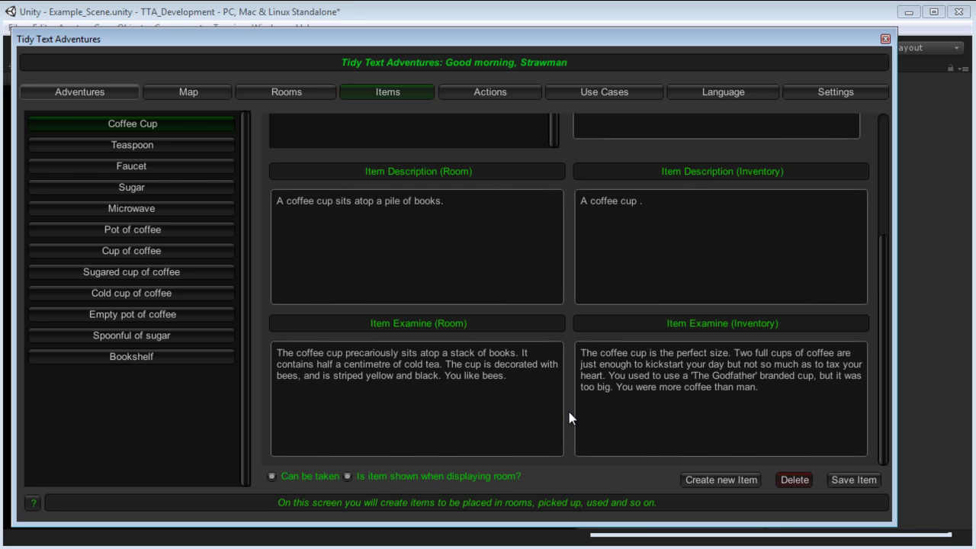
scroll(569, 412, up, 5)
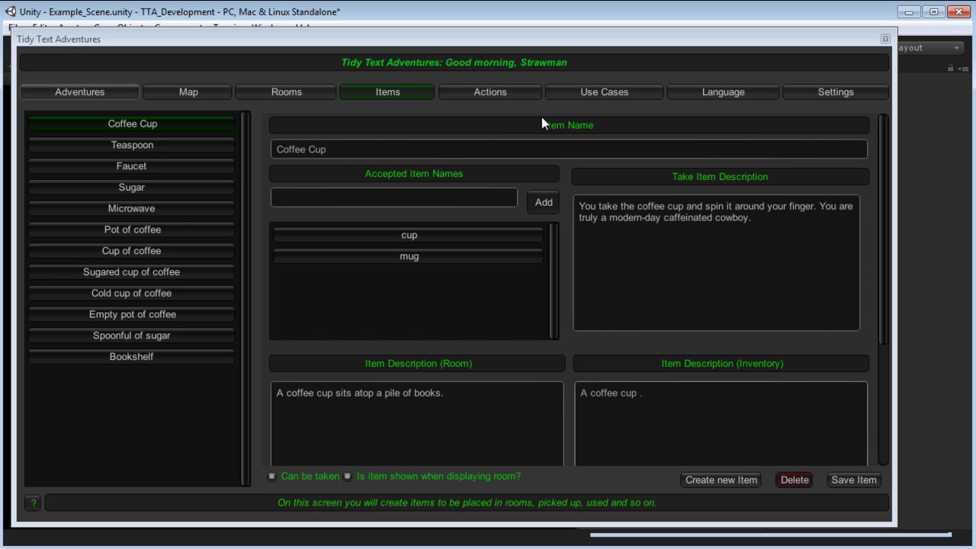
click(588, 93)
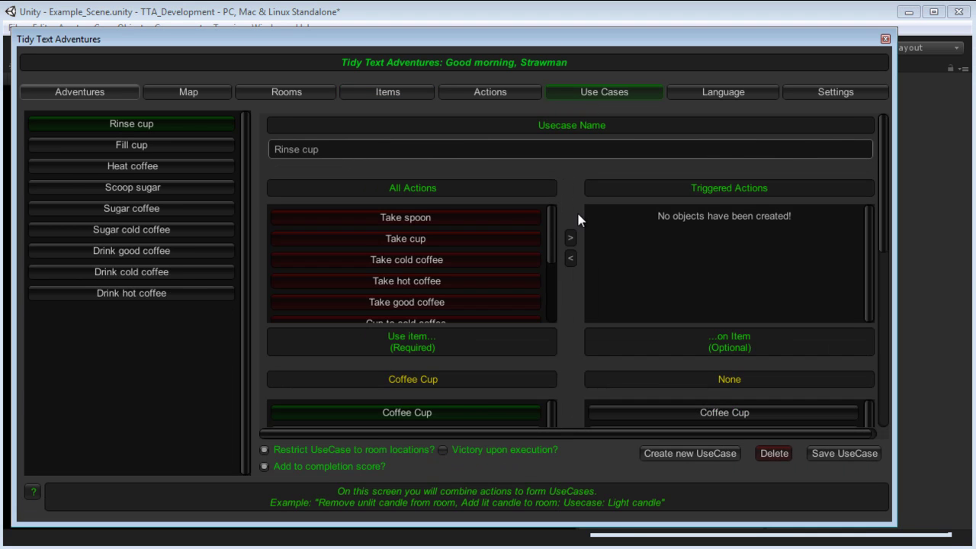
click(146, 148)
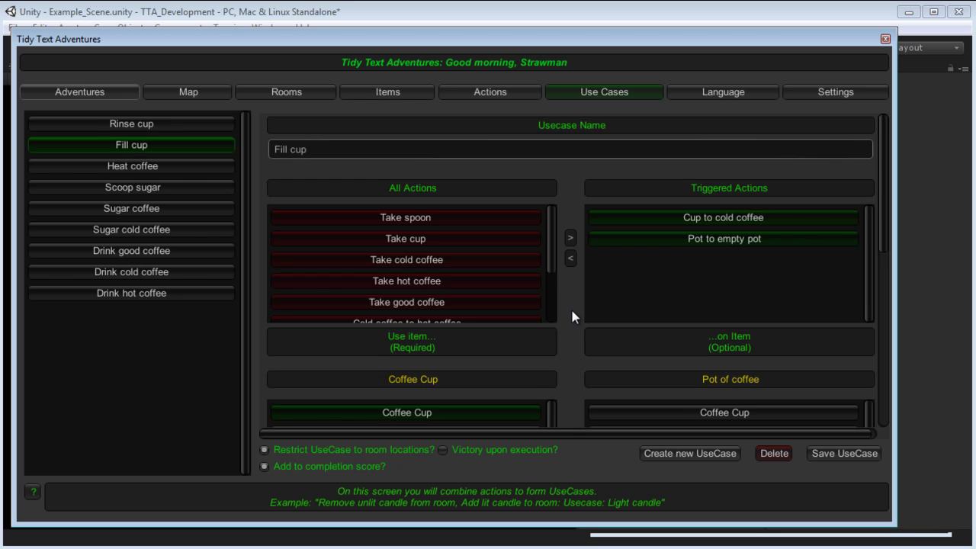
scroll(571, 311, down, 4)
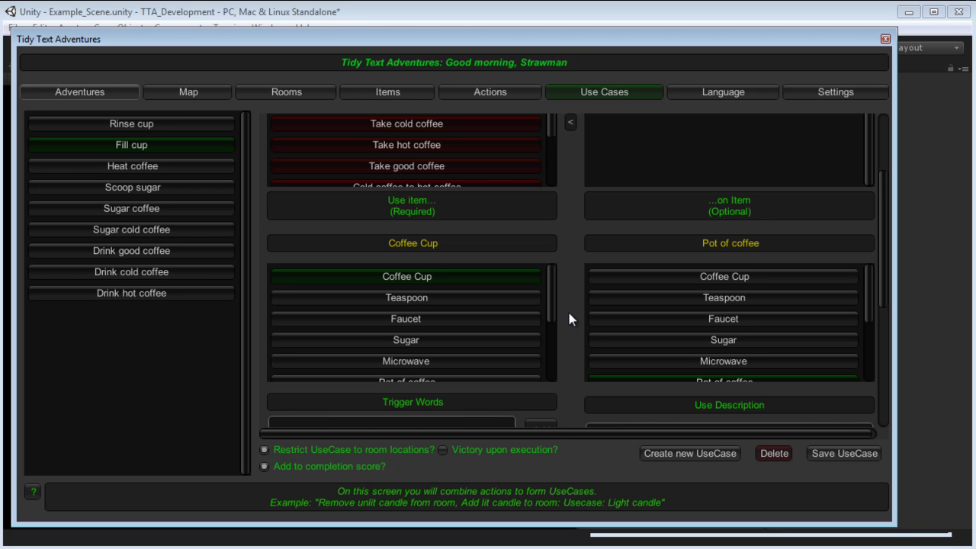
scroll(569, 319, down, 6)
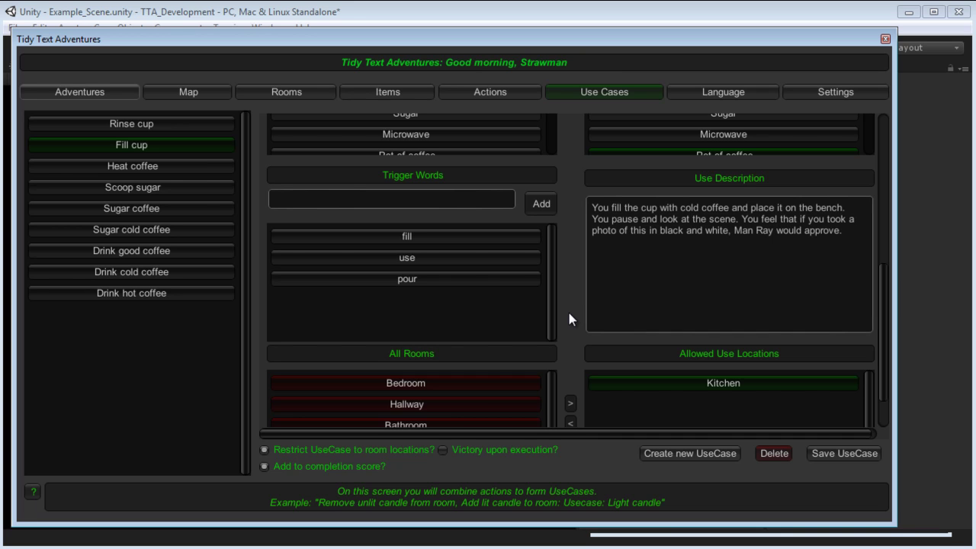
scroll(569, 319, up, 2)
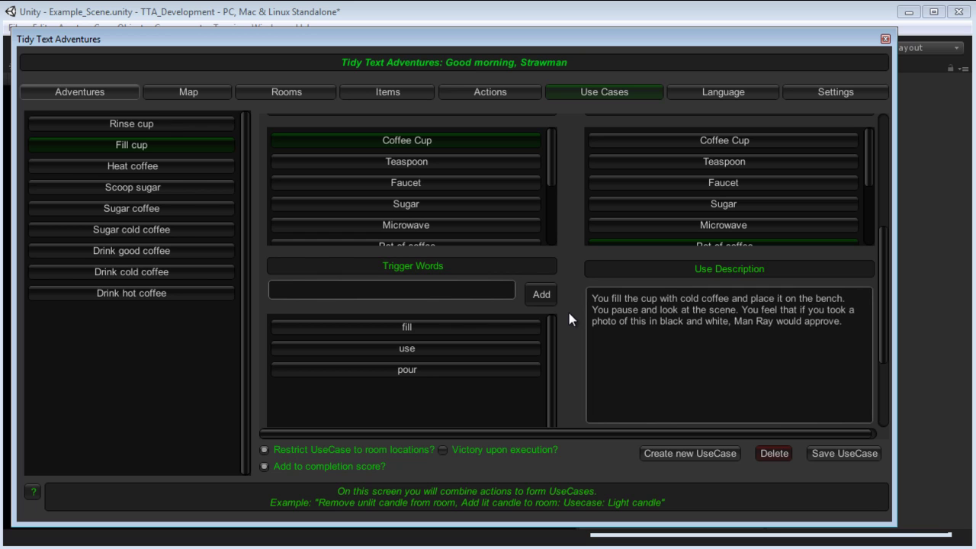
scroll(571, 315, down, 3)
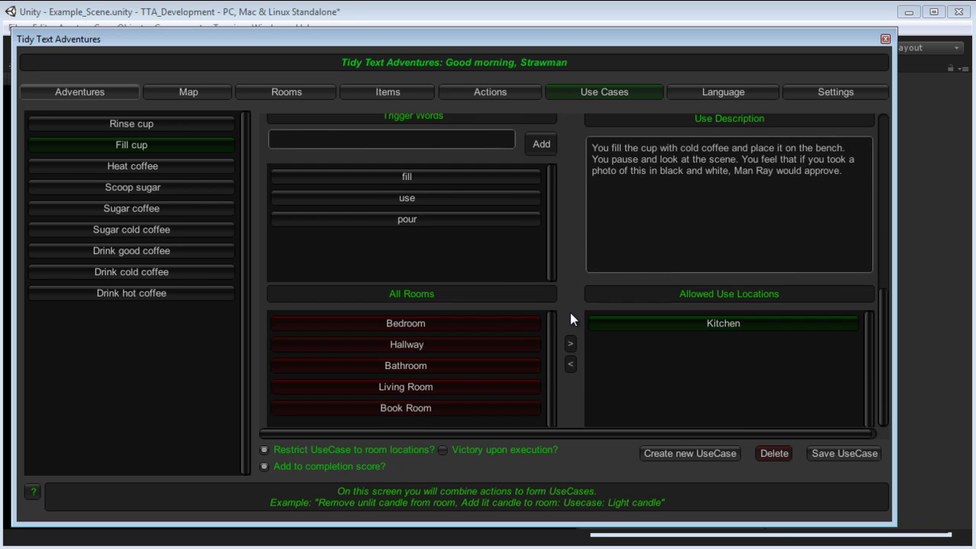
scroll(571, 313, up, 2)
scroll(570, 313, up, 7)
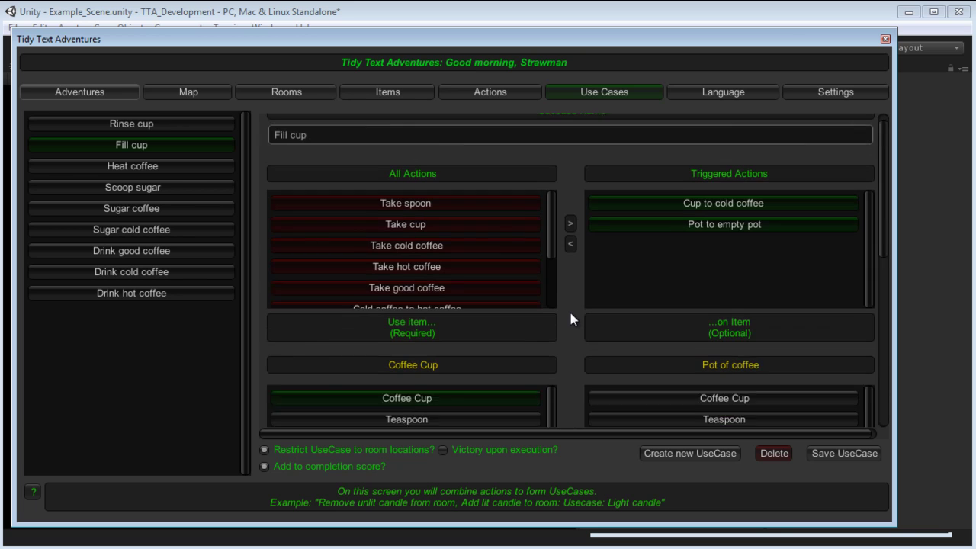
scroll(570, 319, up, 1)
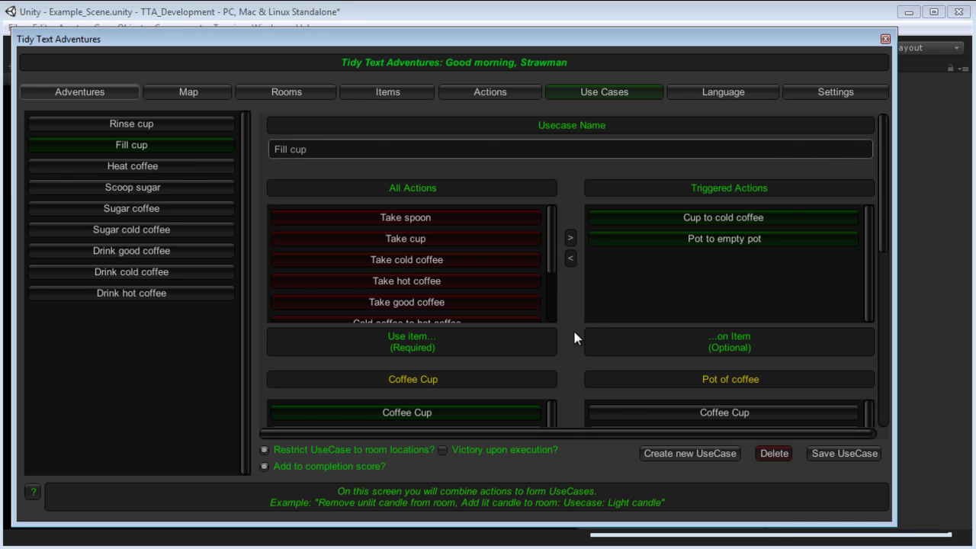
Show the 'Cup to cold coffee' action swapping Coffee Cup for Cold cup of coffee.
click(519, 95)
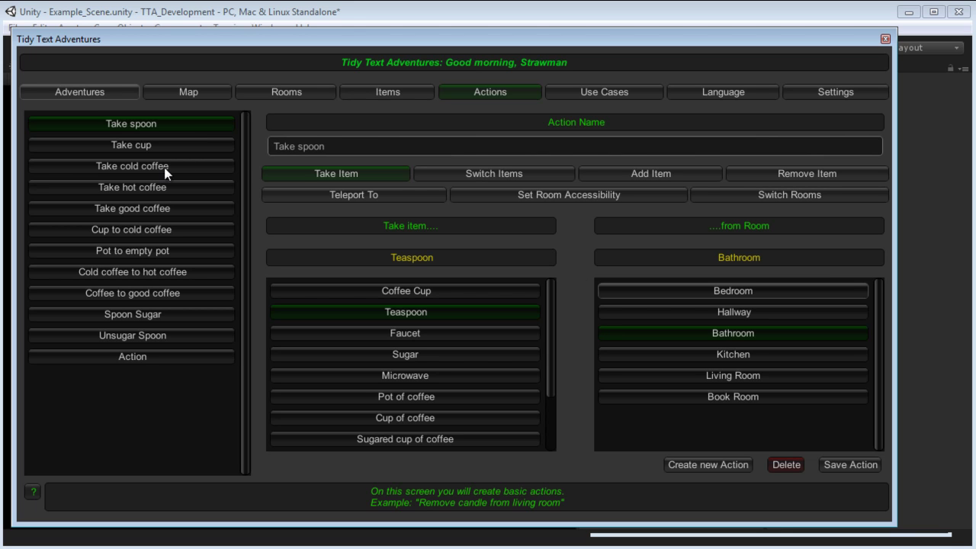
click(166, 229)
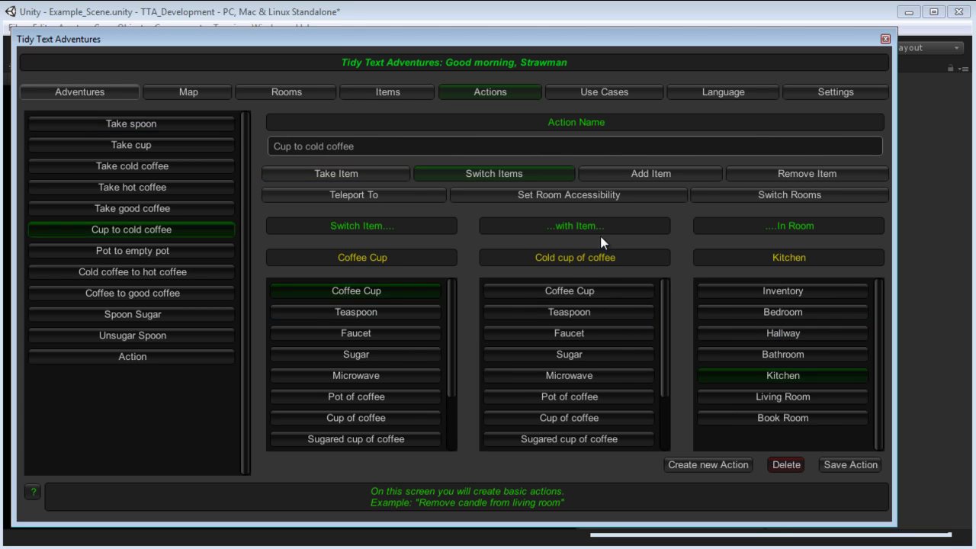
scroll(623, 344, down, 4)
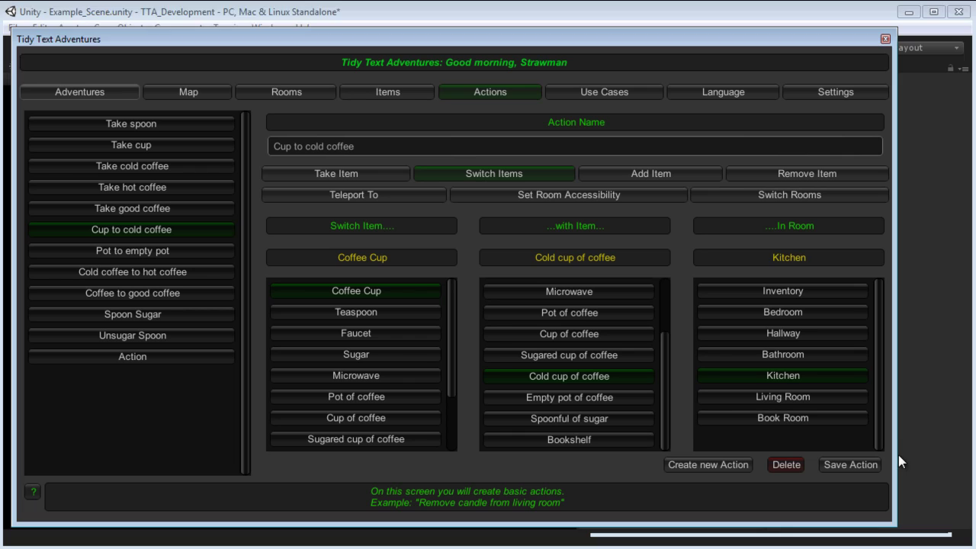
click(595, 13)
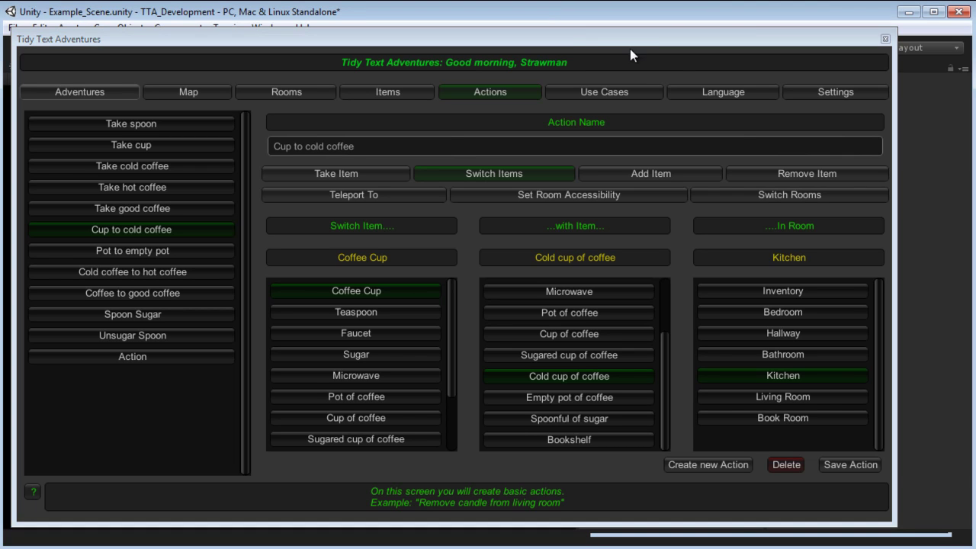
click(706, 91)
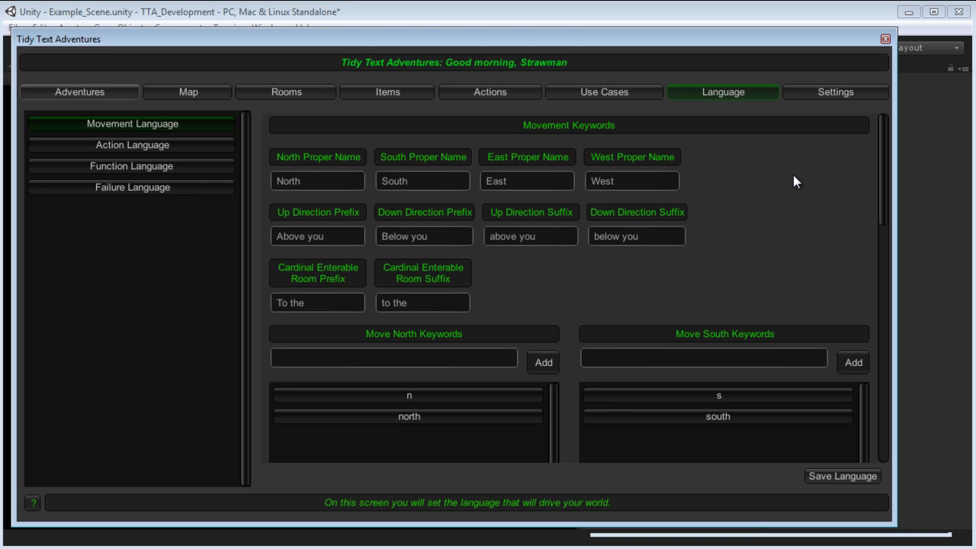
Browse the Action Language, Function Language and Failure Language sections of the language settings.
scroll(793, 177, down, 5)
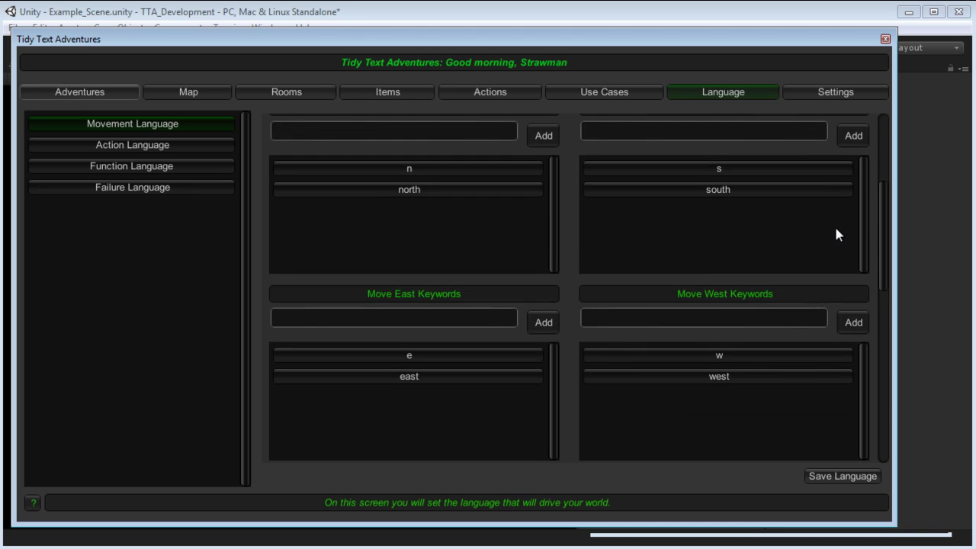
scroll(868, 268, up, 5)
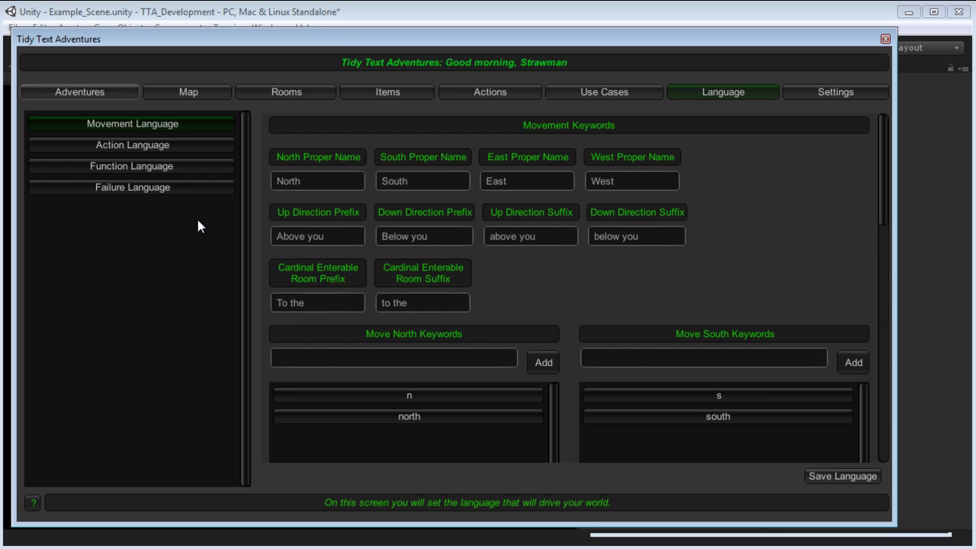
click(163, 149)
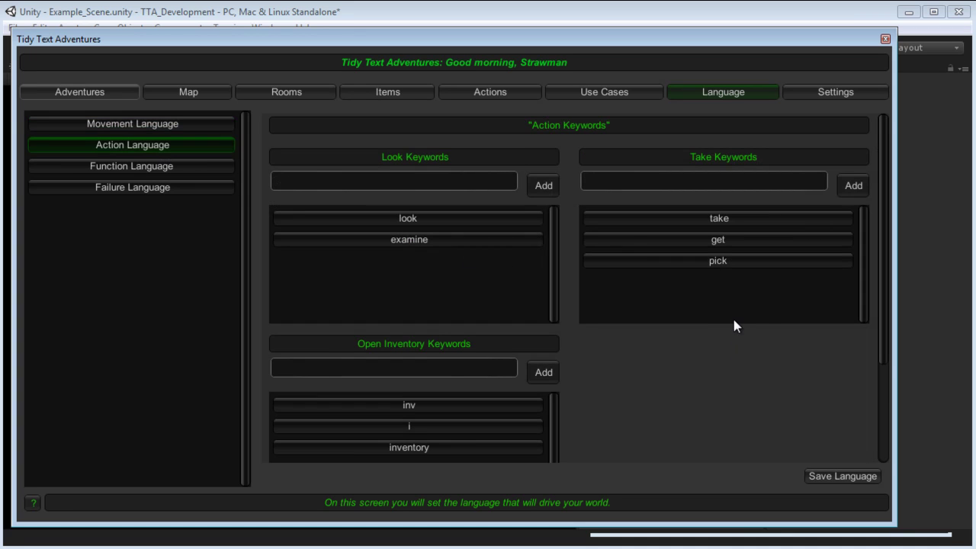
click(178, 169)
scroll(580, 348, down, 3)
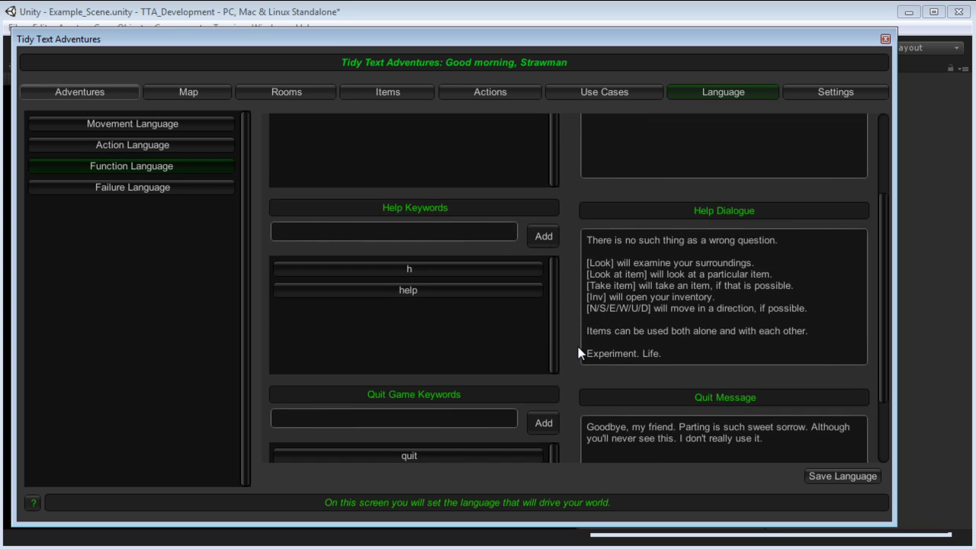
click(172, 190)
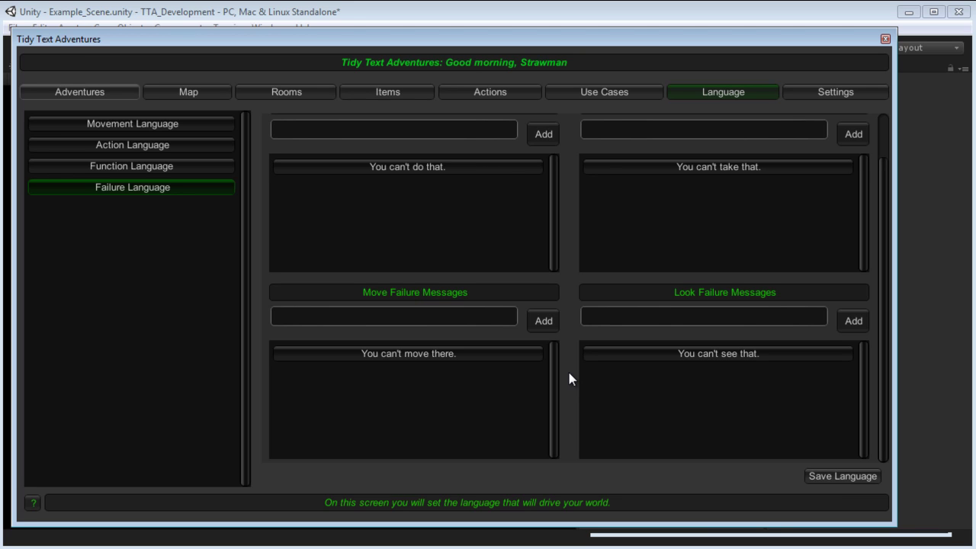
Check the backup and save directory settings, then return to the Adventures page.
click(800, 98)
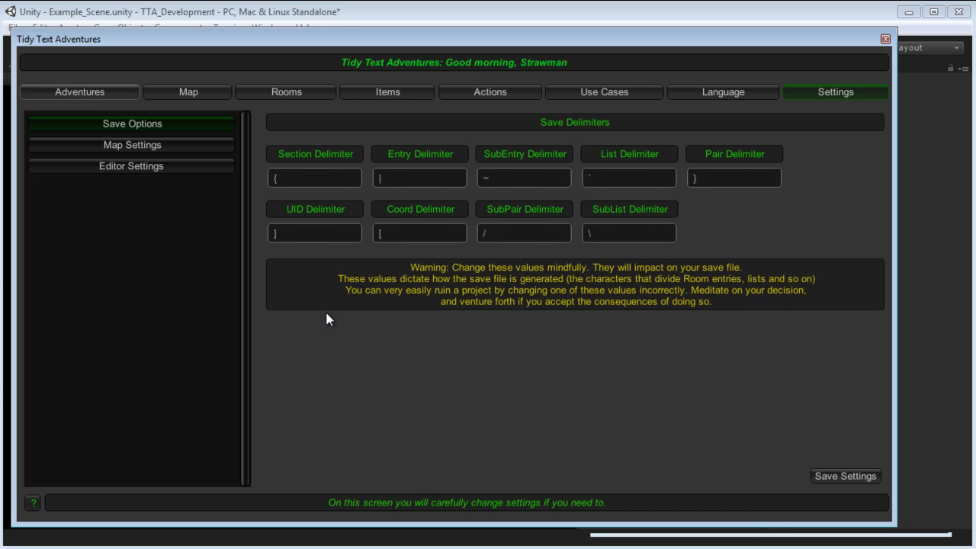
click(196, 167)
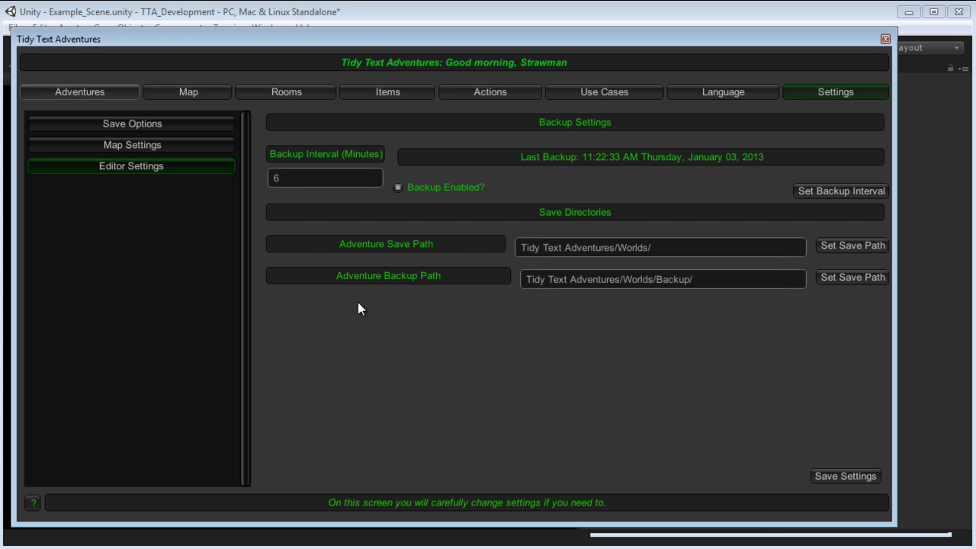
click(119, 86)
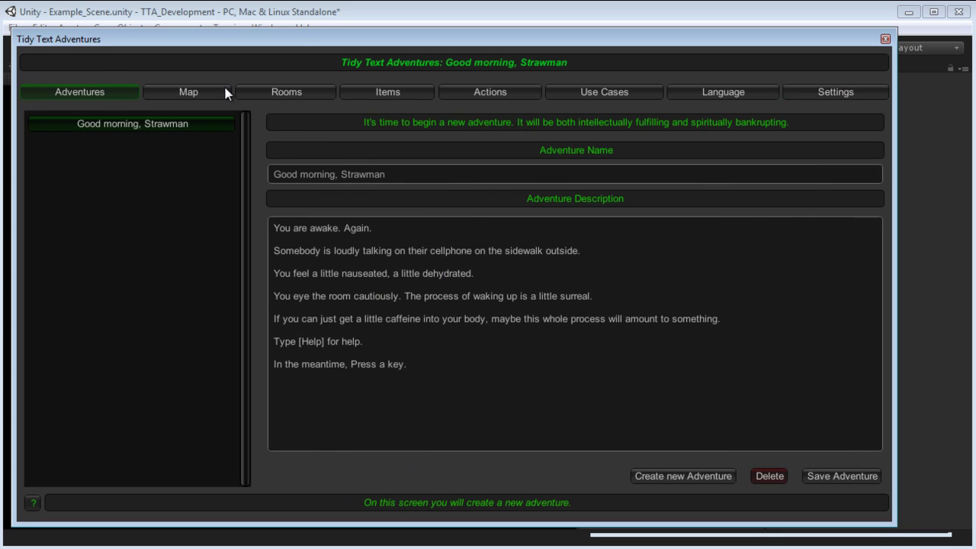
click(453, 172)
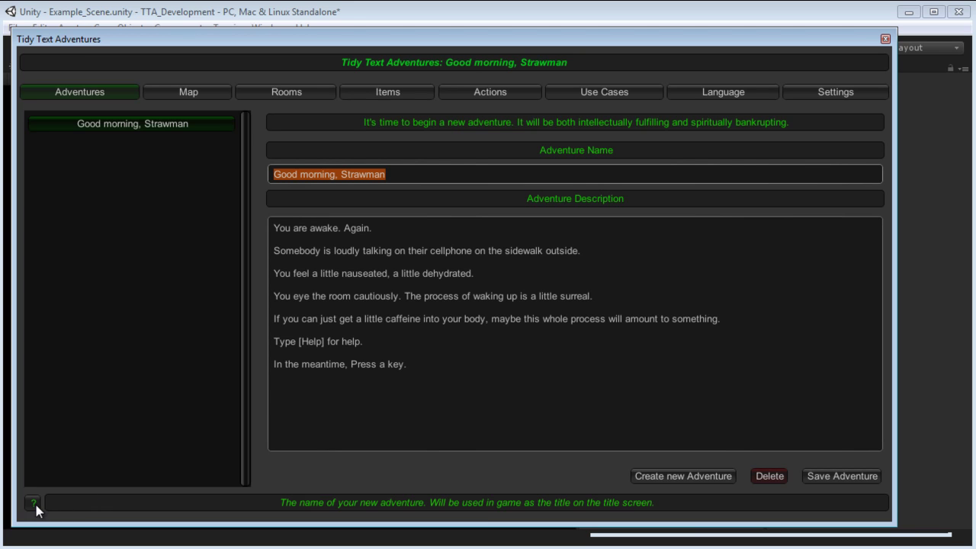
click(628, 367)
click(628, 366)
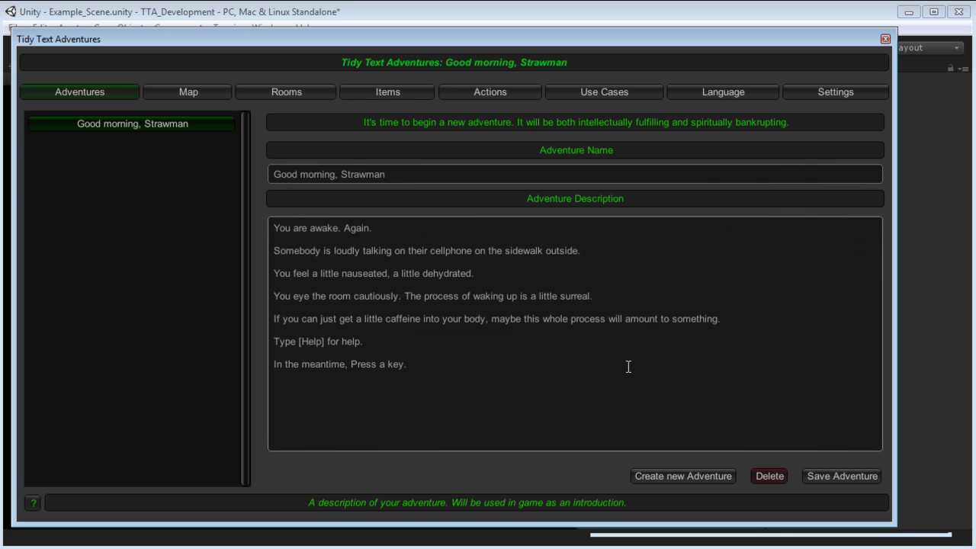